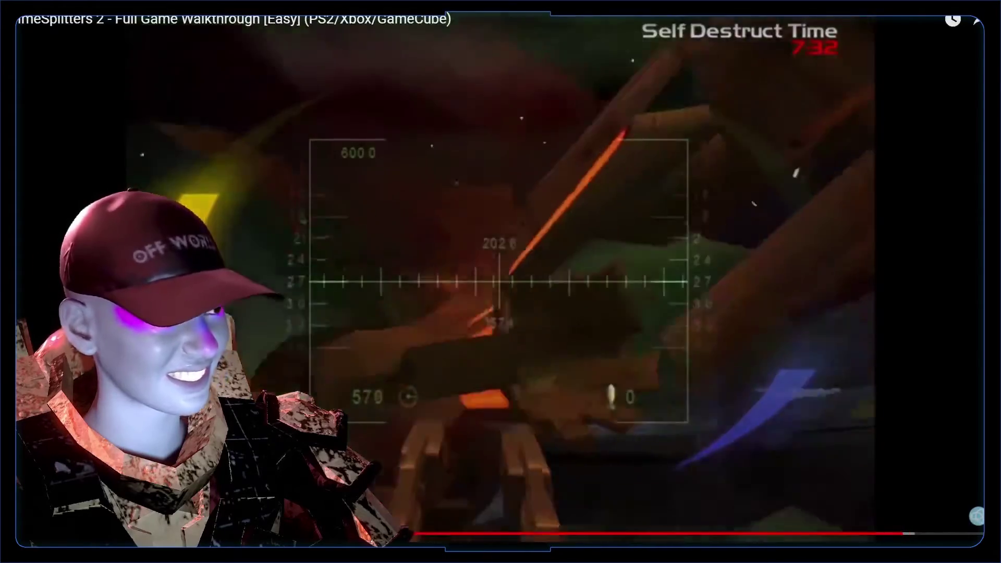
{"action": "key", "text": "Left"}
{"action": "key", "text": "Left"}
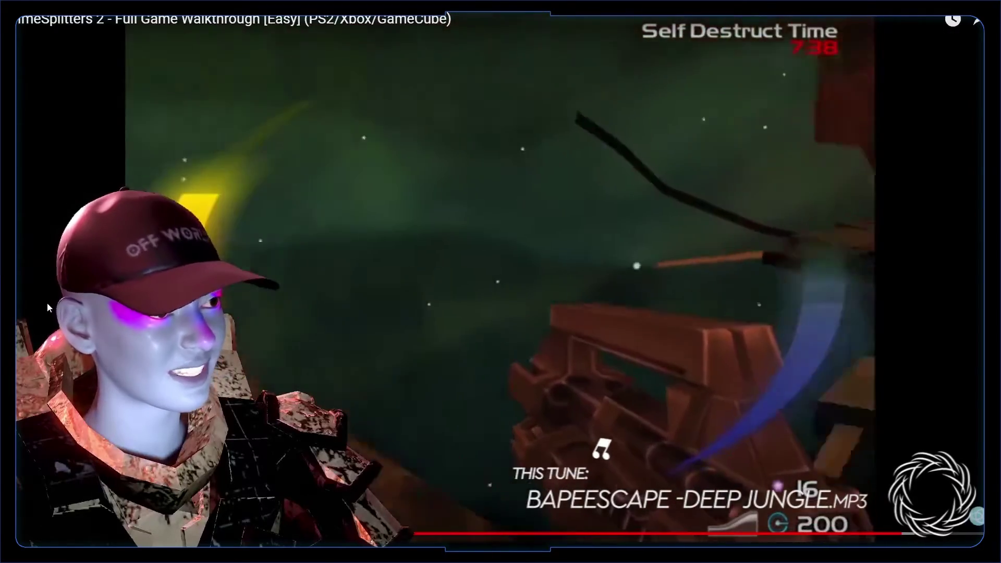
{"action": "key", "text": "space"}
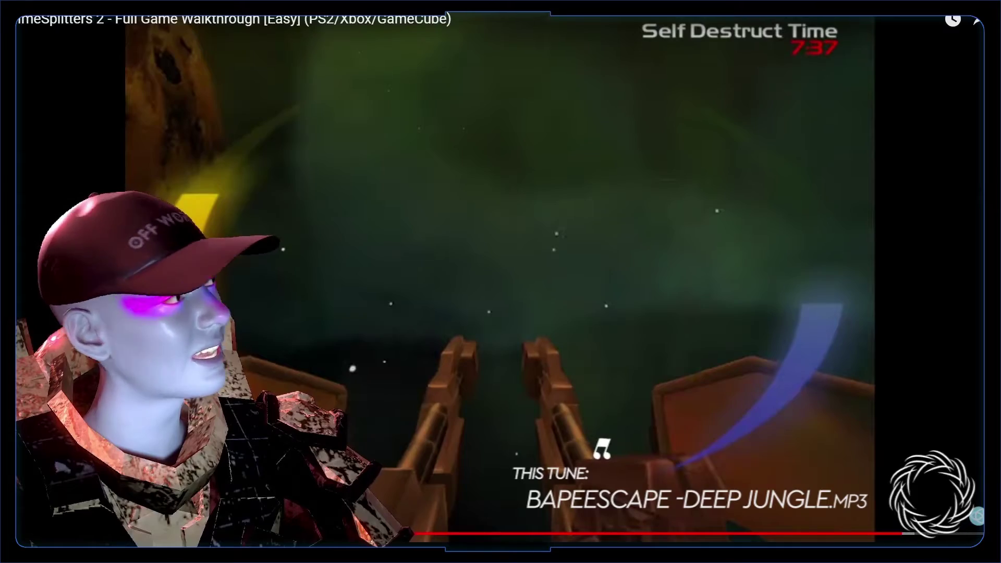
{"action": "key", "text": "space"}
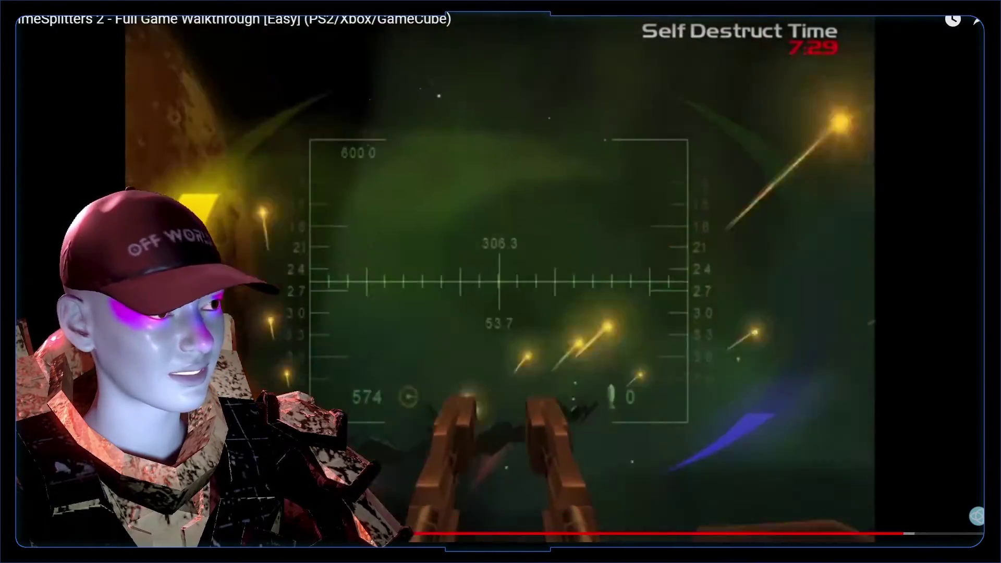
{"action": "key", "text": "Escape"}
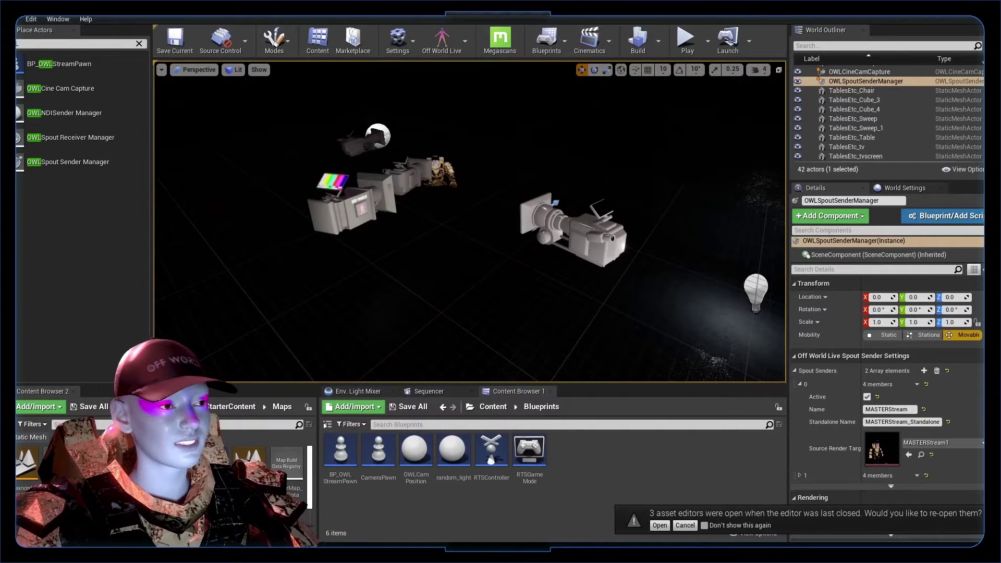
- Delete the BP_OWLStreamPawn blueprint from the Blueprints folder
{"action": "right_click_drag", "start_coordinate": [411, 250], "coordinate": [374, 221]}
{"action": "left_click", "coordinate": [400, 241]}
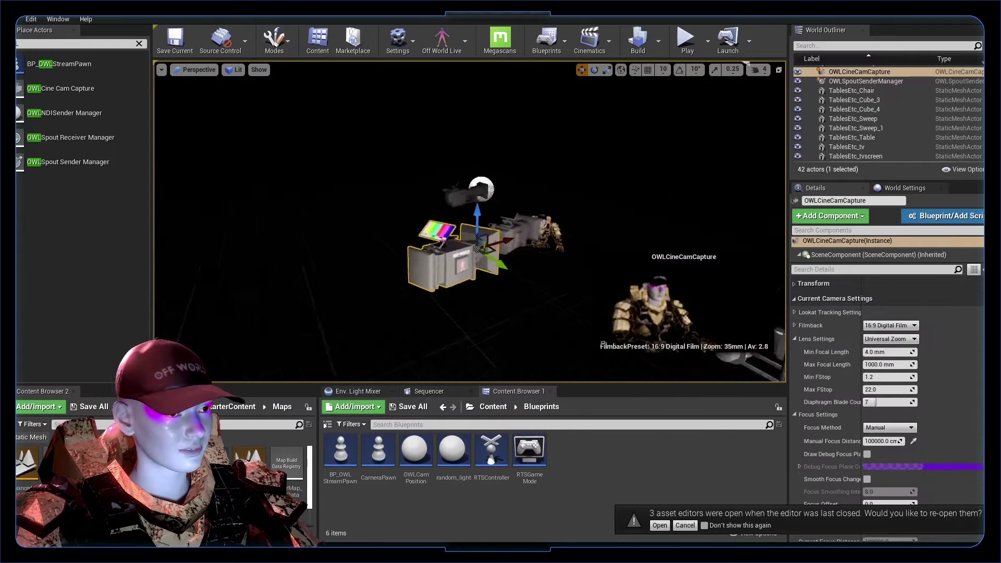
{"action": "left_click", "coordinate": [495, 297]}
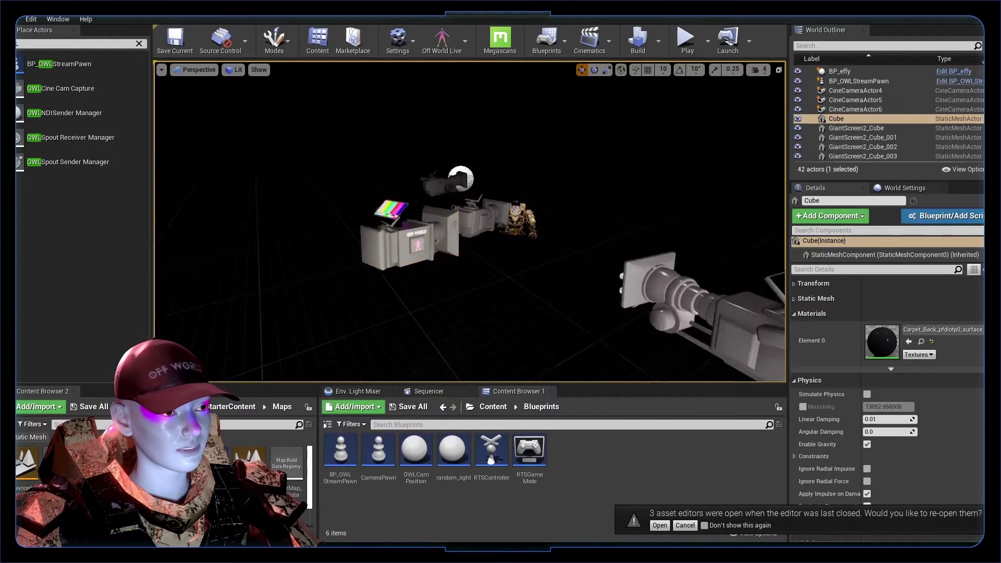
{"action": "right_click_drag", "start_coordinate": [496, 297], "coordinate": [526, 313]}
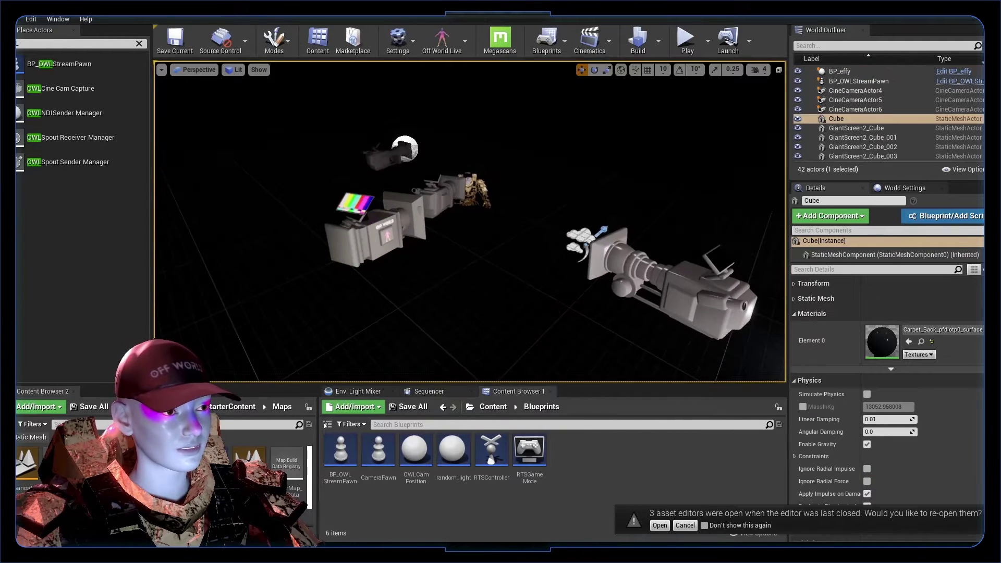
{"action": "left_click", "coordinate": [347, 471]}
{"action": "key", "text": "Delete"}
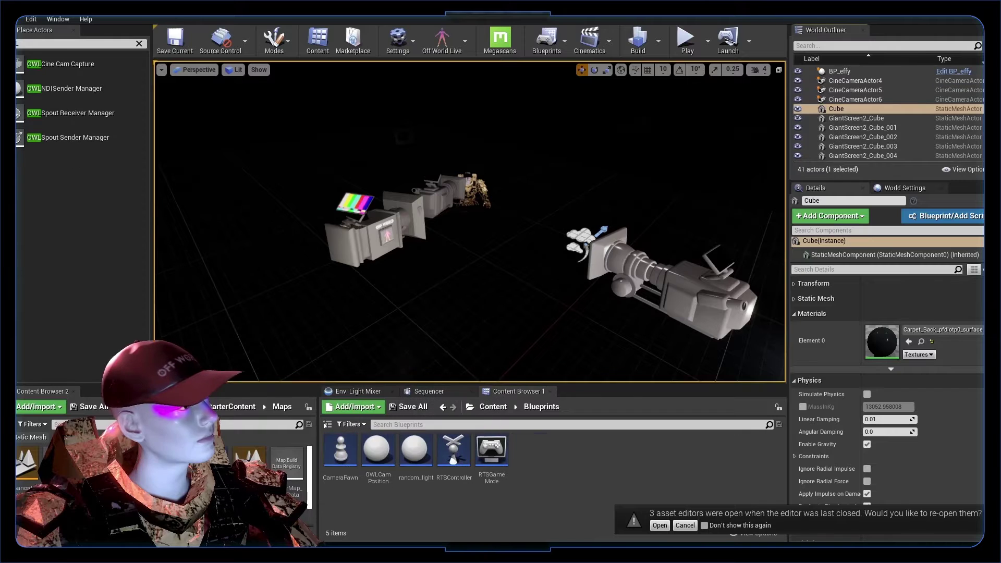
- Inspect the camera previews of CineCameraActor4, CineCameraActor5 and OWLCineCamCapture in the level
{"action": "left_click", "coordinate": [347, 244]}
{"action": "right_click_drag", "start_coordinate": [348, 244], "coordinate": [385, 230]}
{"action": "left_click", "coordinate": [571, 244]}
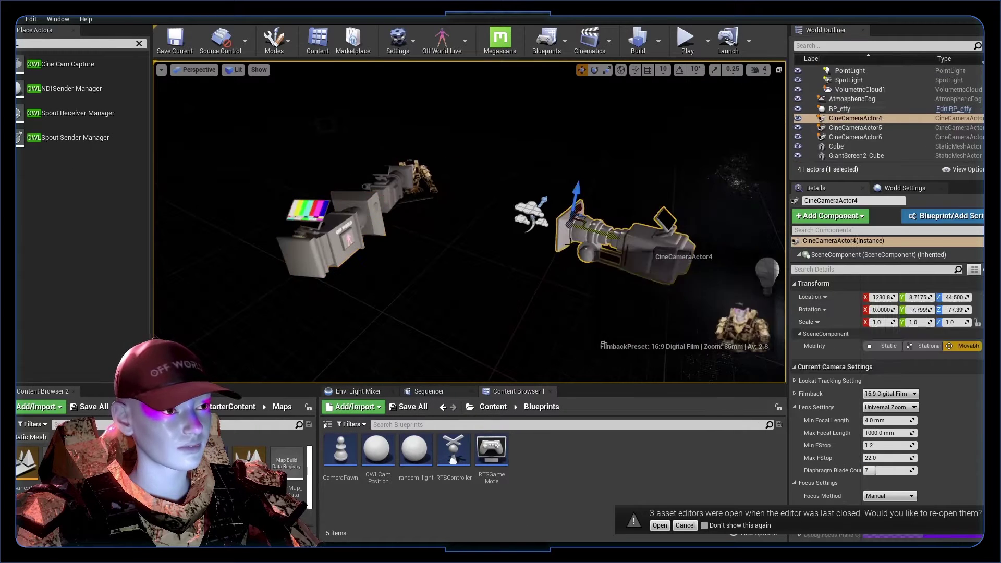
{"action": "left_click", "coordinate": [386, 210]}
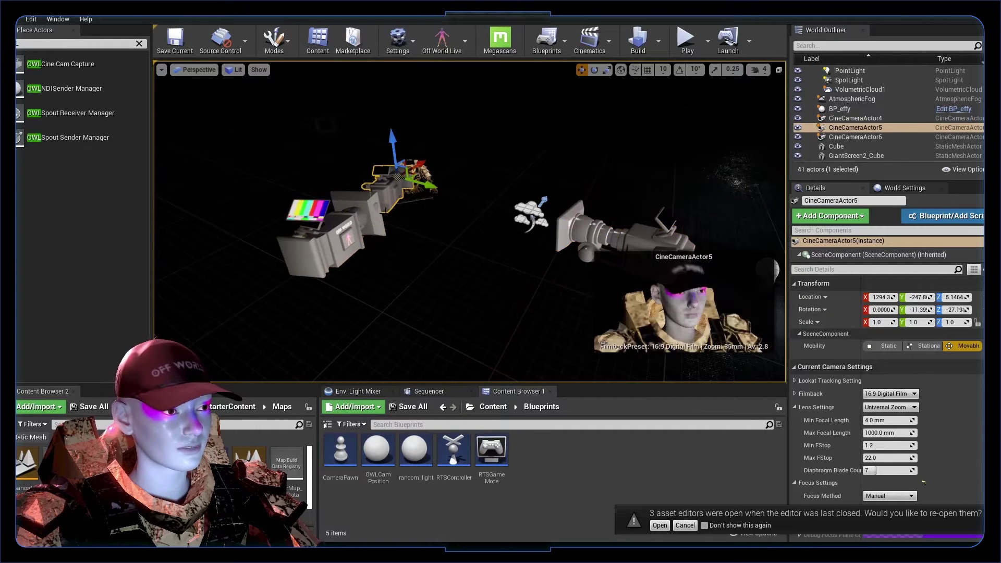
{"action": "left_click", "coordinate": [338, 248]}
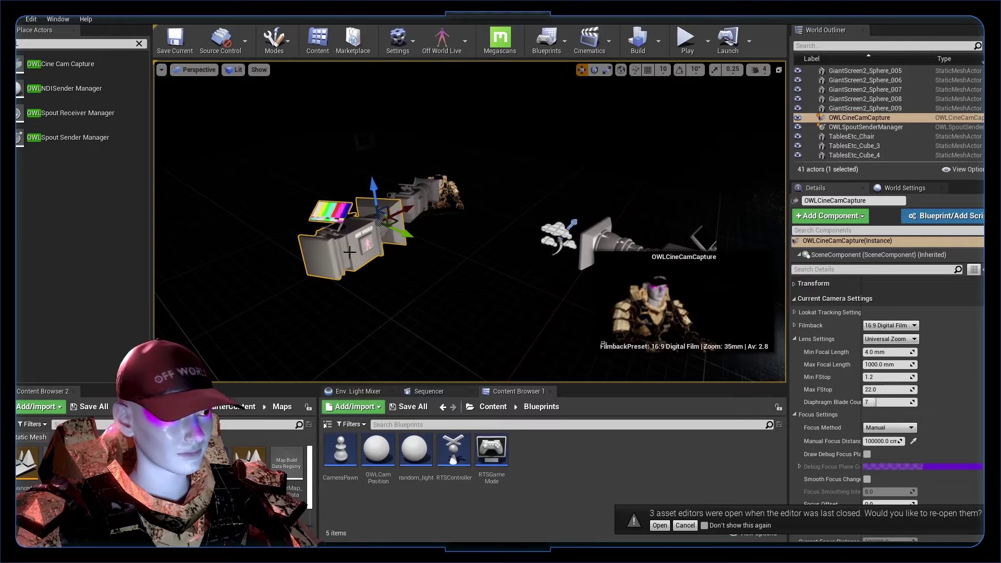
- Clear the actor class search and show the capture settings of OWLCineCamCapture's CaptureComponent
{"action": "left_click", "coordinate": [138, 43]}
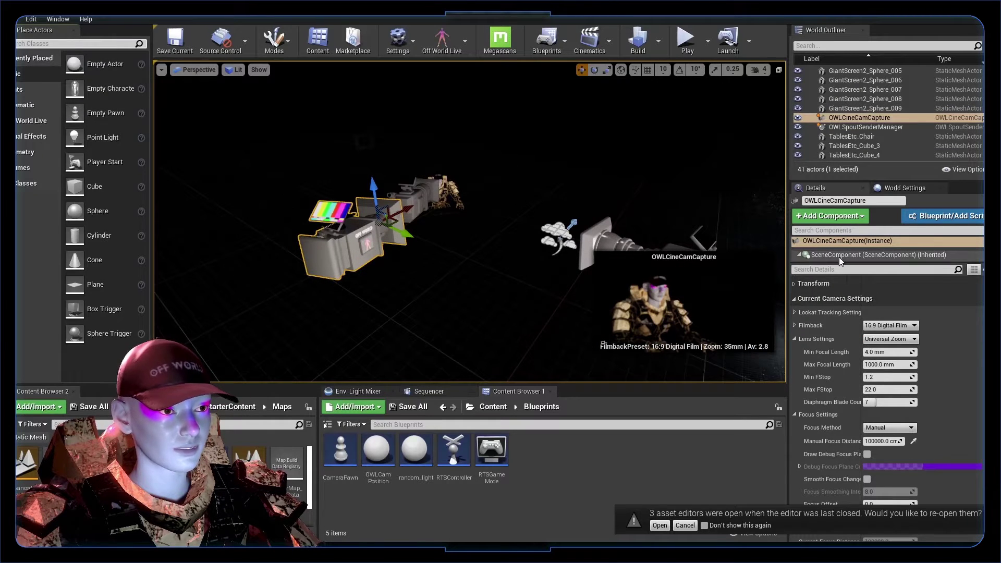
{"action": "left_click_drag", "start_coordinate": [841, 264], "coordinate": [843, 307]}
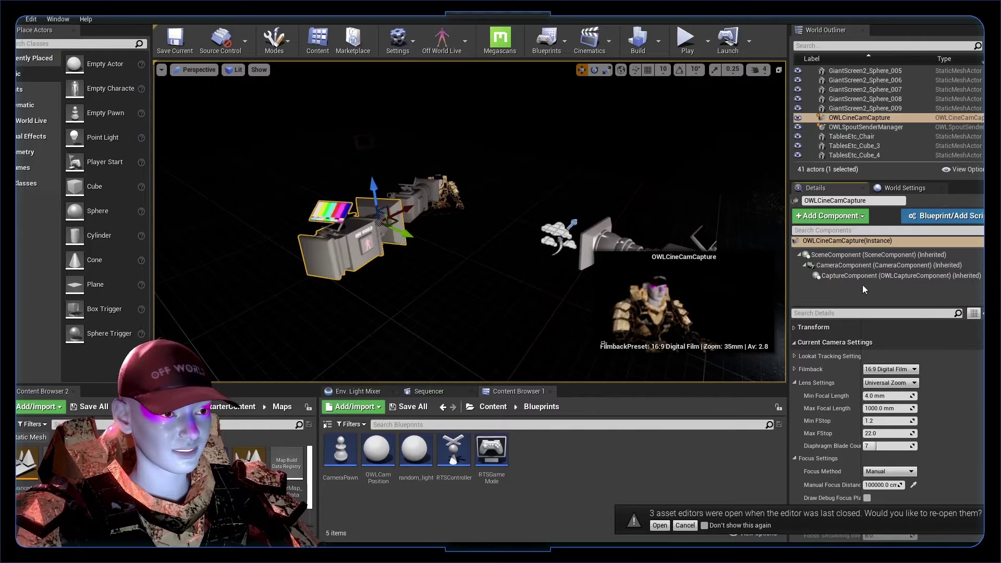
{"action": "left_click", "coordinate": [879, 267]}
{"action": "left_click", "coordinate": [863, 277]}
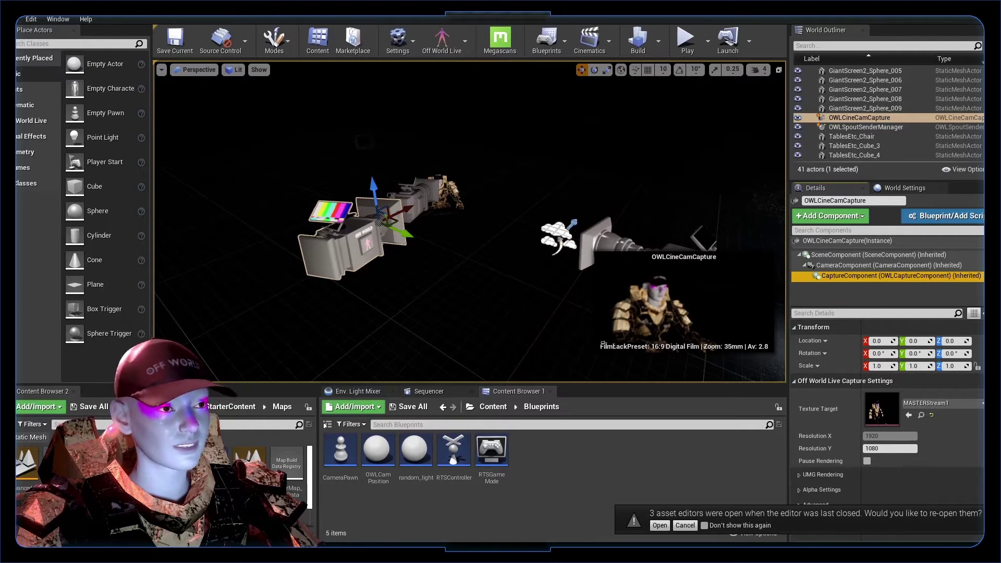
- Create a Pawn blueprint class named BP_MASTEROWL in the Blueprints folder and open it for editing
{"action": "right_click", "coordinate": [534, 467]}
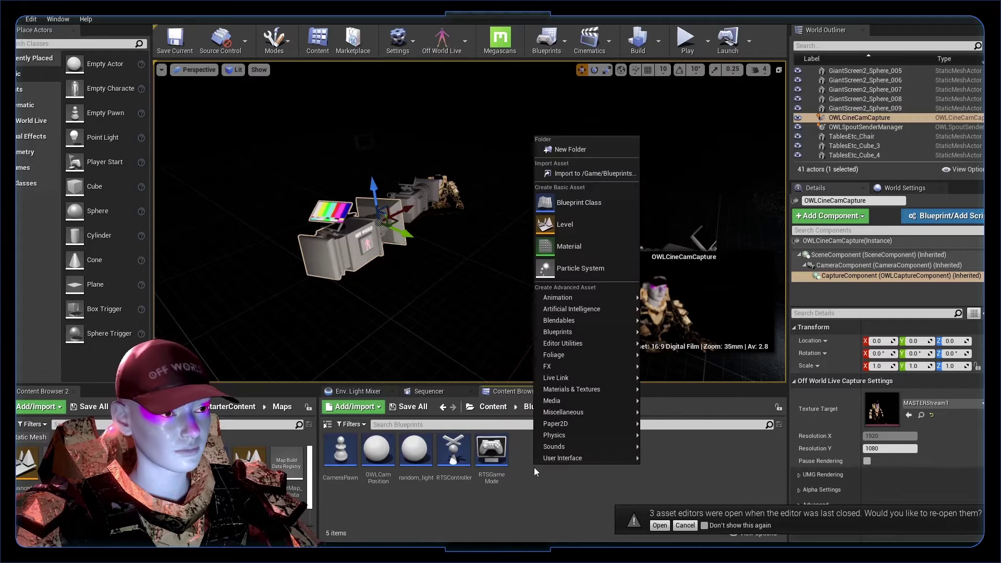
{"action": "left_click", "coordinate": [585, 202]}
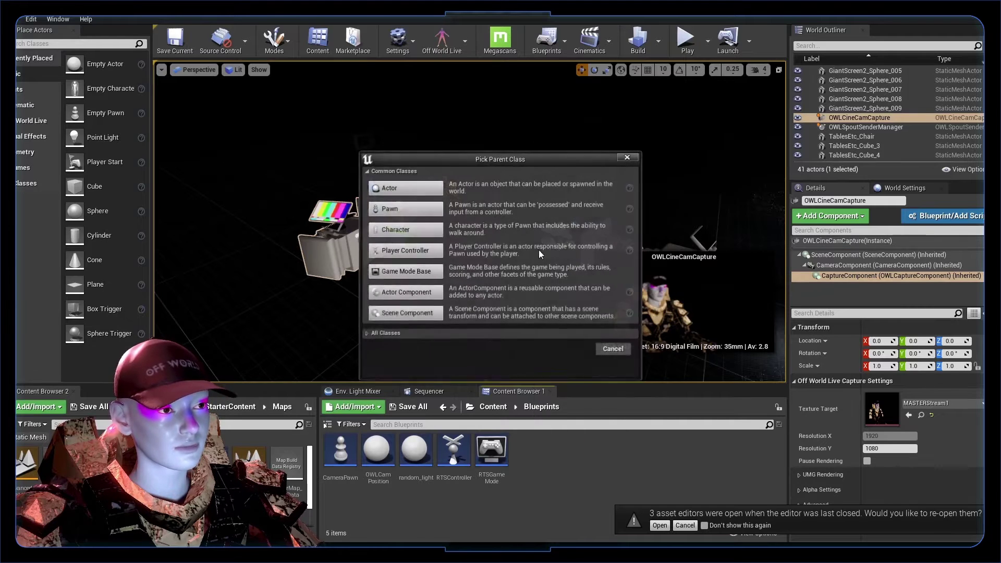
{"action": "left_click", "coordinate": [384, 210]}
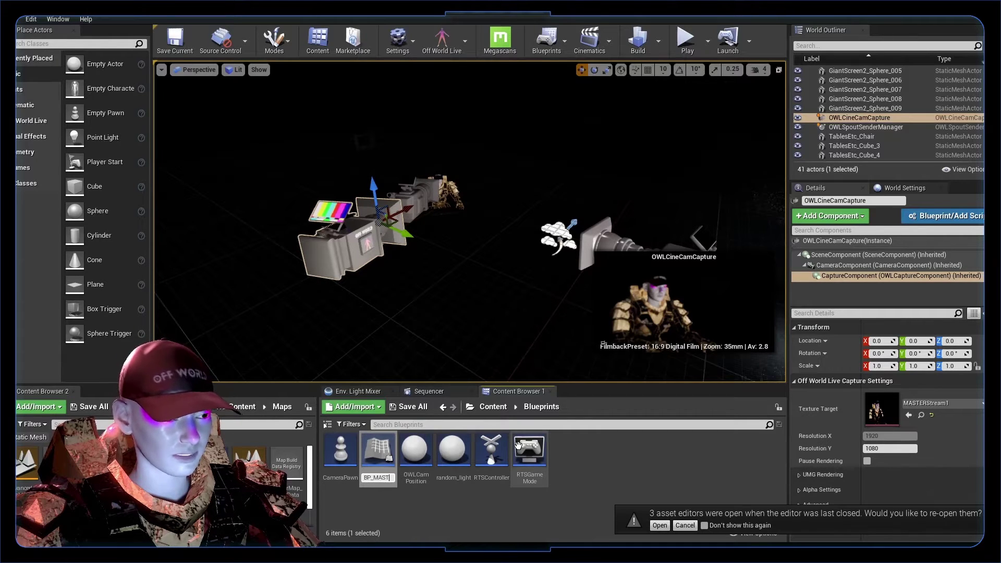
{"action": "type", "text": "BP_MASTEROWL"}
{"action": "key", "text": "Return"}
{"action": "double_click", "coordinate": [342, 451]}
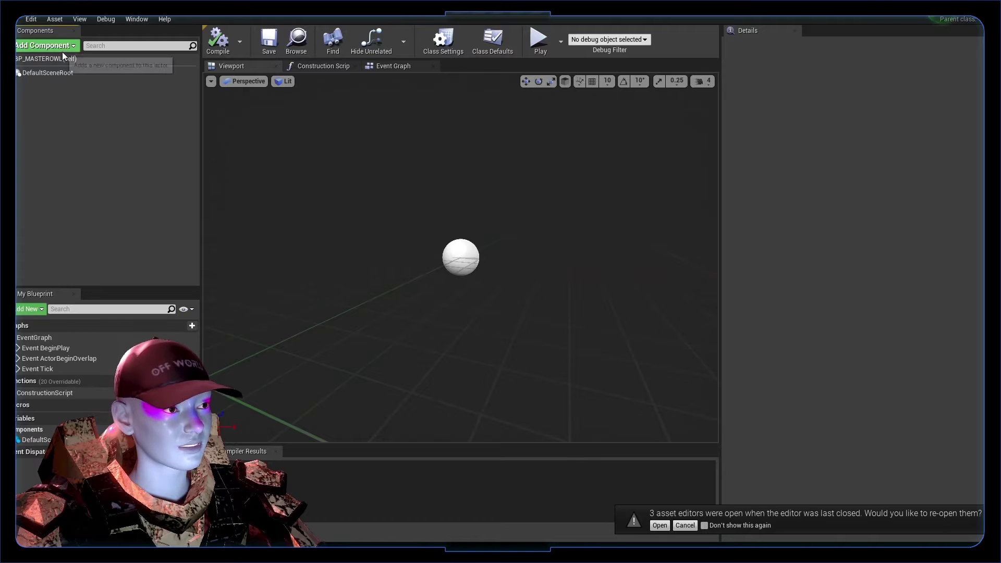
- Add a SpringArm component to BP_MASTEROWL with a CineCamera component attached beneath it
{"action": "left_click", "coordinate": [63, 48]}
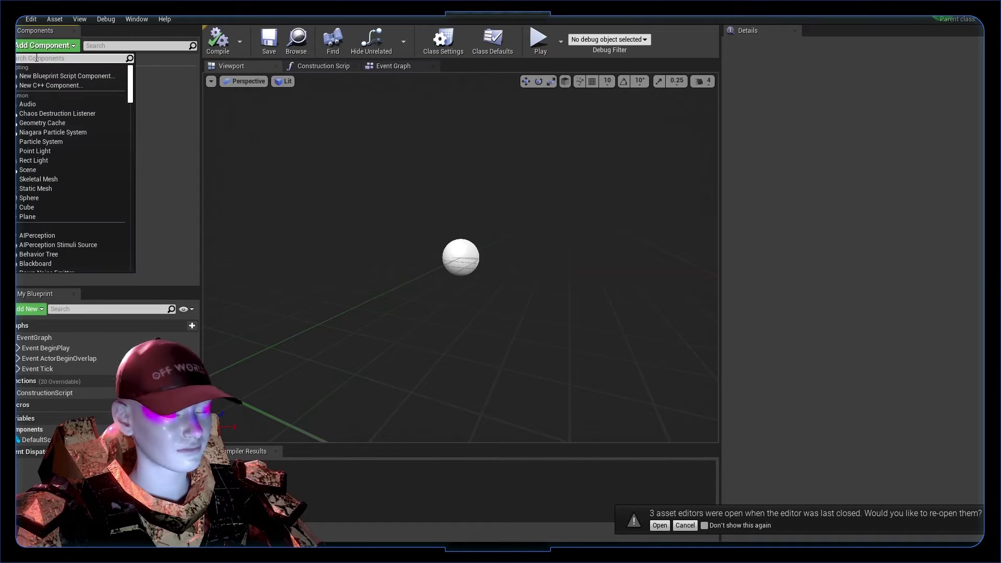
{"action": "type", "text": "arm"}
{"action": "left_click", "coordinate": [44, 77]}
{"action": "left_click", "coordinate": [46, 46]}
{"action": "type", "text": "c"}
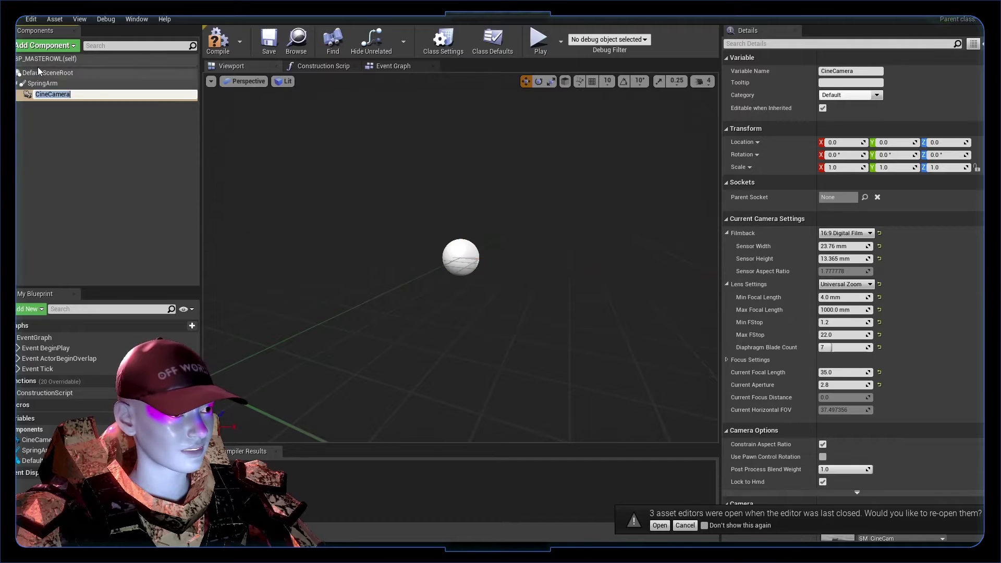
- Rotate the SpringArm back and forth about its vertical axis to test the attached camera's orbit, and select the CineCamera
{"action": "left_click", "coordinate": [49, 83]}
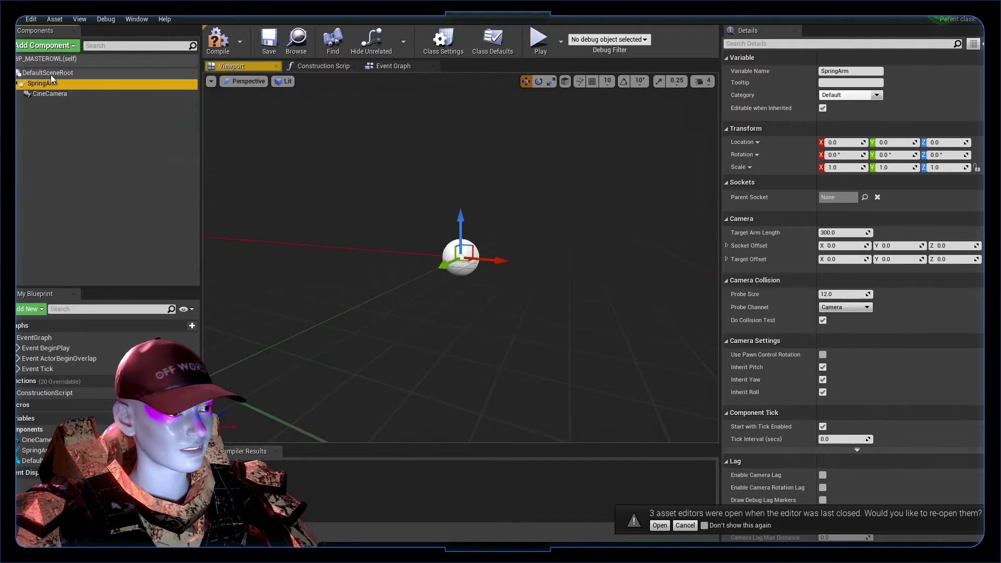
{"action": "middle_click_drag", "start_coordinate": [384, 289], "coordinate": [330, 299]}
{"action": "scroll", "coordinate": [329, 298], "scroll_direction": "down", "scroll_amount": 4}
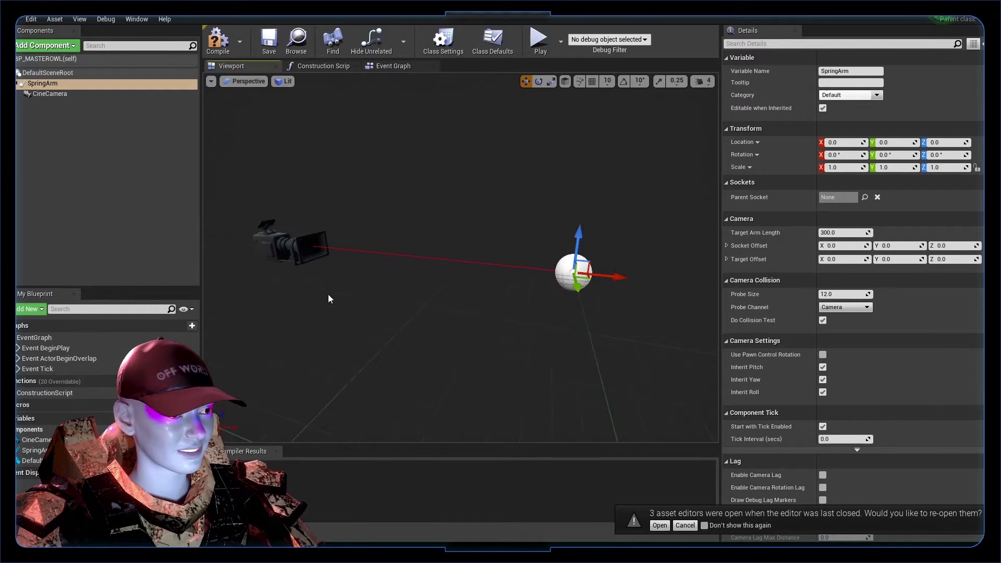
{"action": "key", "text": "e"}
{"action": "left_click_drag", "start_coordinate": [546, 287], "coordinate": [662, 293]}
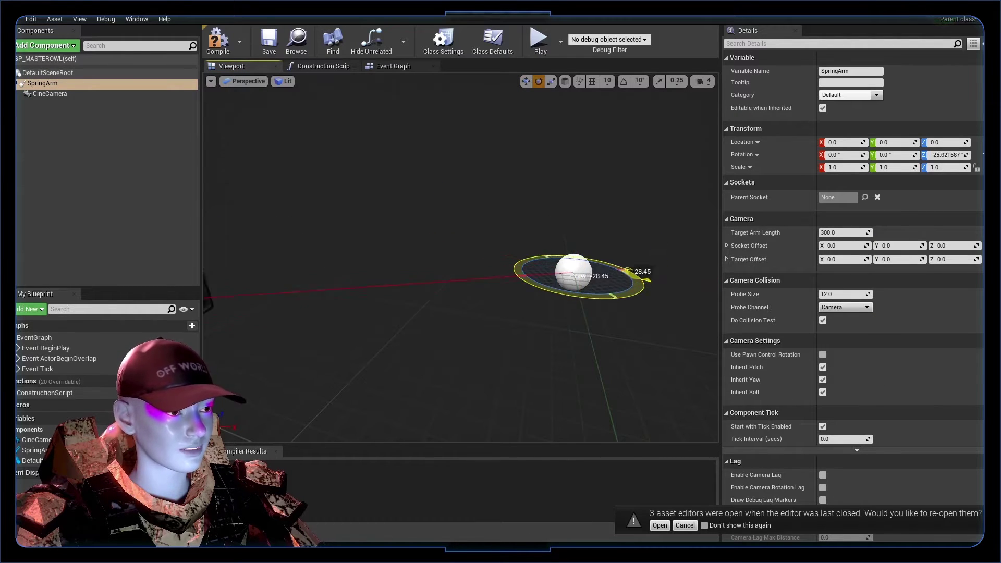
{"action": "left_click_drag", "start_coordinate": [658, 296], "coordinate": [514, 277]}
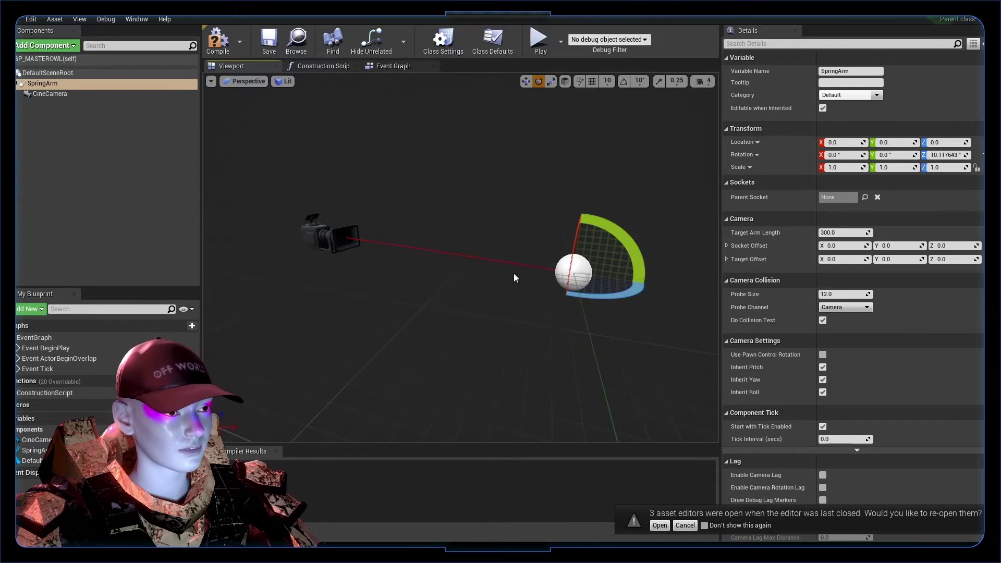
{"action": "left_click_drag", "start_coordinate": [601, 293], "coordinate": [647, 281]}
{"action": "left_click", "coordinate": [50, 94]}
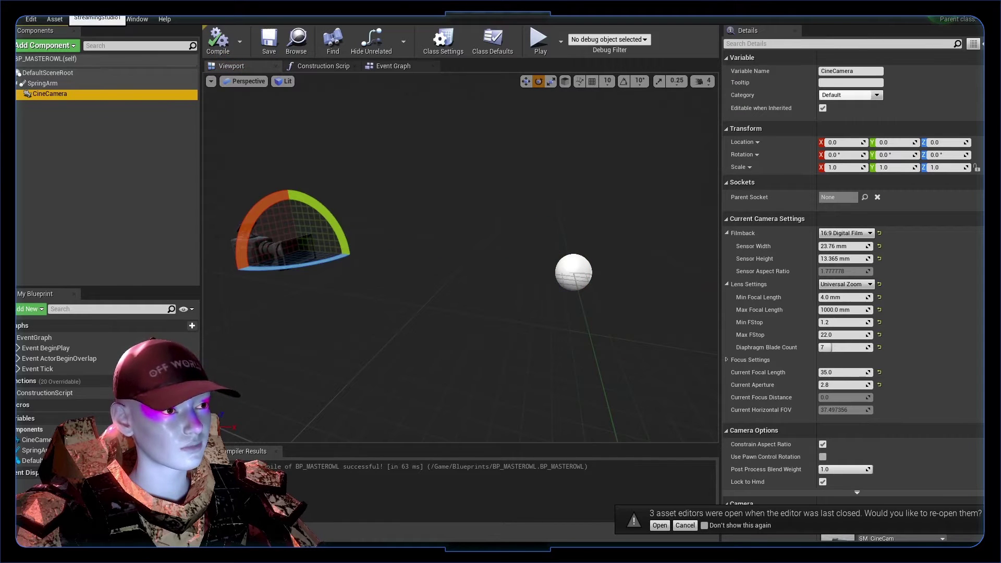
- Switch to the StreamingStudio1 level and place BP_MASTEROWL near the existing cameras, in front of the character
{"action": "left_click", "coordinate": [75, 10]}
{"action": "right_click_drag", "start_coordinate": [353, 242], "coordinate": [331, 256]}
{"action": "left_click_drag", "start_coordinate": [340, 452], "coordinate": [470, 198]}
{"action": "mouse_move", "coordinate": [470, 198]}
{"action": "right_mouse_down"}
{"action": "mouse_move", "coordinate": [479, 216]}
{"action": "mouse_move", "coordinate": [477, 198]}
{"action": "right_mouse_up"}
{"action": "mouse_move", "coordinate": [452, 146]}
{"action": "left_mouse_down"}
{"action": "mouse_move", "coordinate": [452, 180]}
{"action": "mouse_move", "coordinate": [452, 163]}
{"action": "left_mouse_up"}
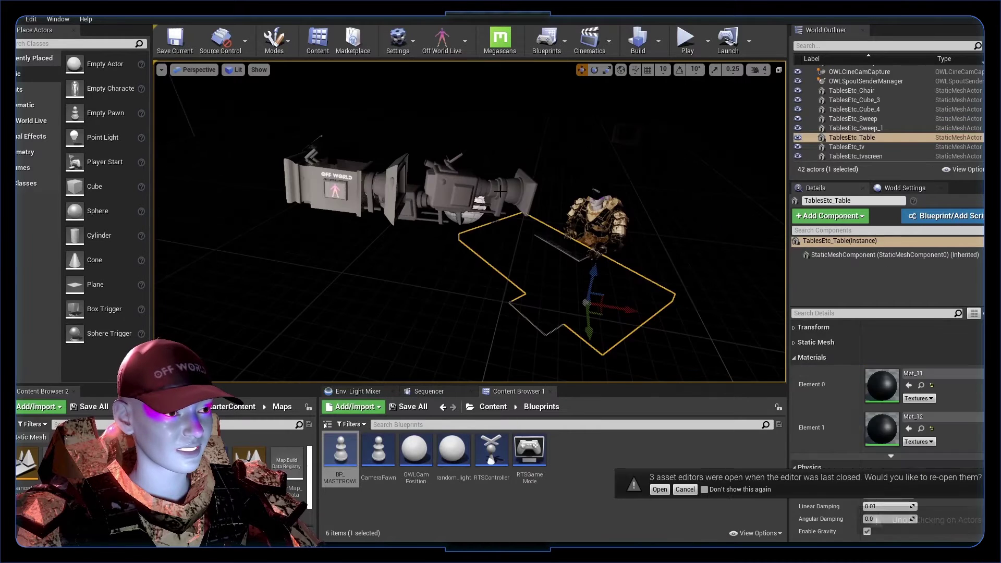
- Hide CineCameraActor5 and move OWLCineCamCapture along its X axis, farther back from the character
{"action": "left_click", "coordinate": [482, 183]}
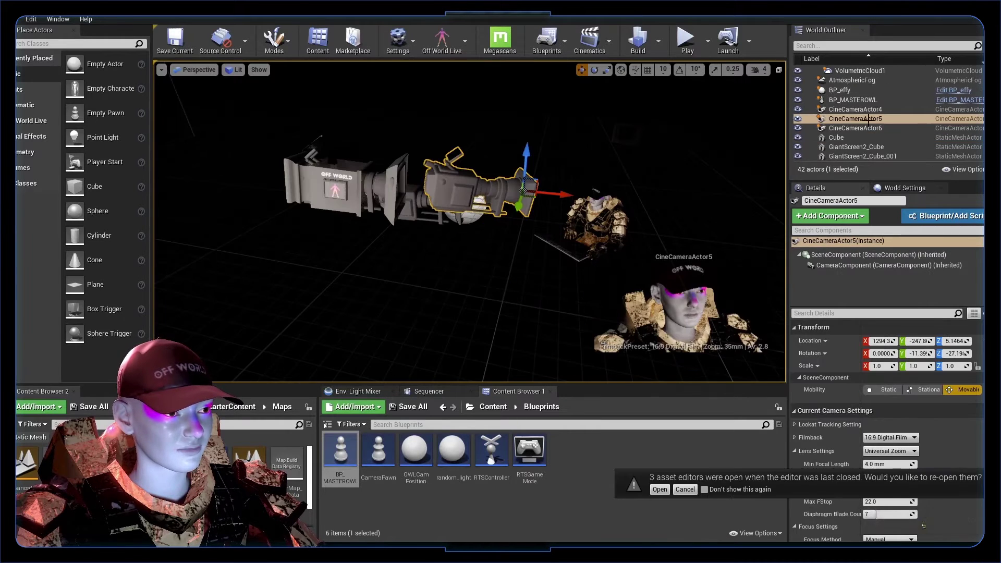
{"action": "left_click", "coordinate": [797, 120]}
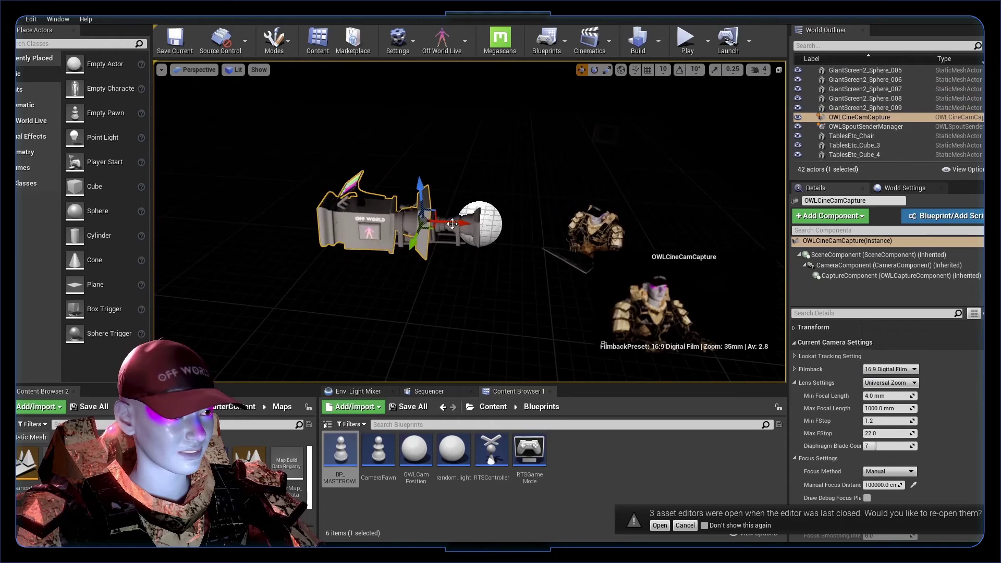
{"action": "left_click_drag", "start_coordinate": [461, 222], "coordinate": [311, 213]}
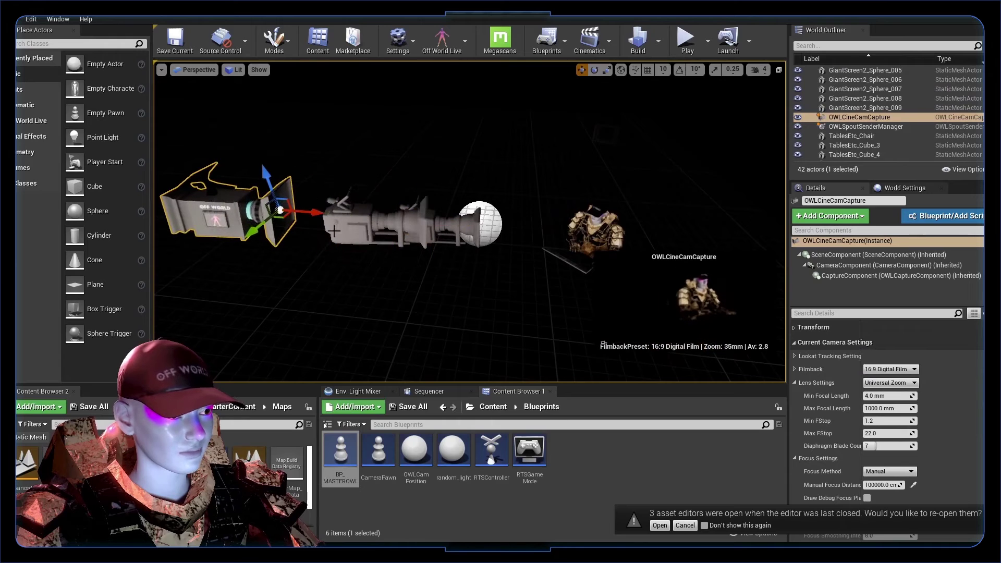
- Hide CineCameraActor2 in the cameras folder, and save the level with BP_MASTEROWL selected
{"action": "left_click", "coordinate": [346, 219]}
{"action": "left_click", "coordinate": [798, 88]}
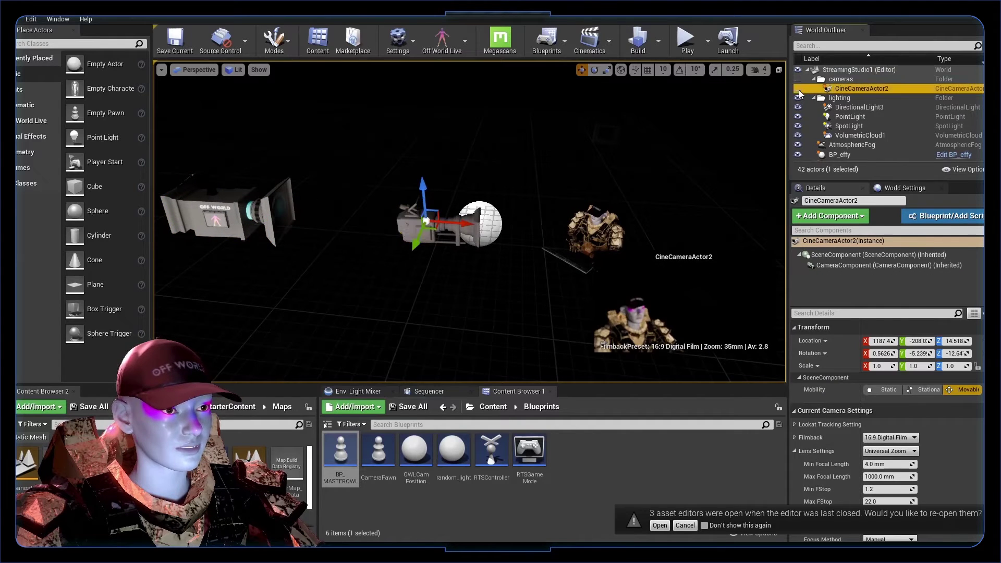
{"action": "left_click", "coordinate": [477, 219]}
{"action": "key", "text": "ctrl+s"}
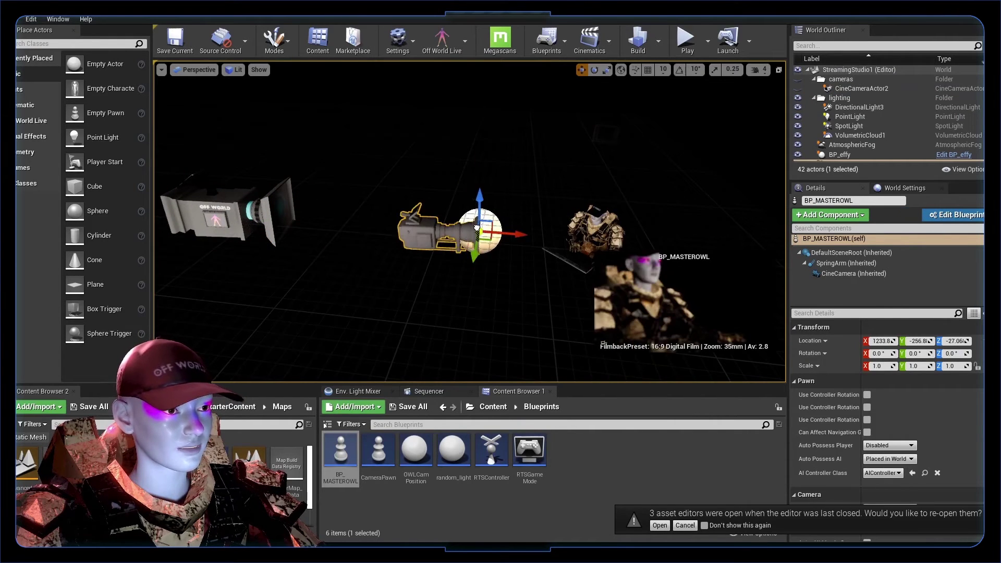
- Examine the texture target and resolution settings of the CaptureComponent on the repositioned OWLCineCamCapture
{"action": "right_click_drag", "start_coordinate": [472, 189], "coordinate": [453, 177]}
{"action": "left_click", "coordinate": [303, 217]}
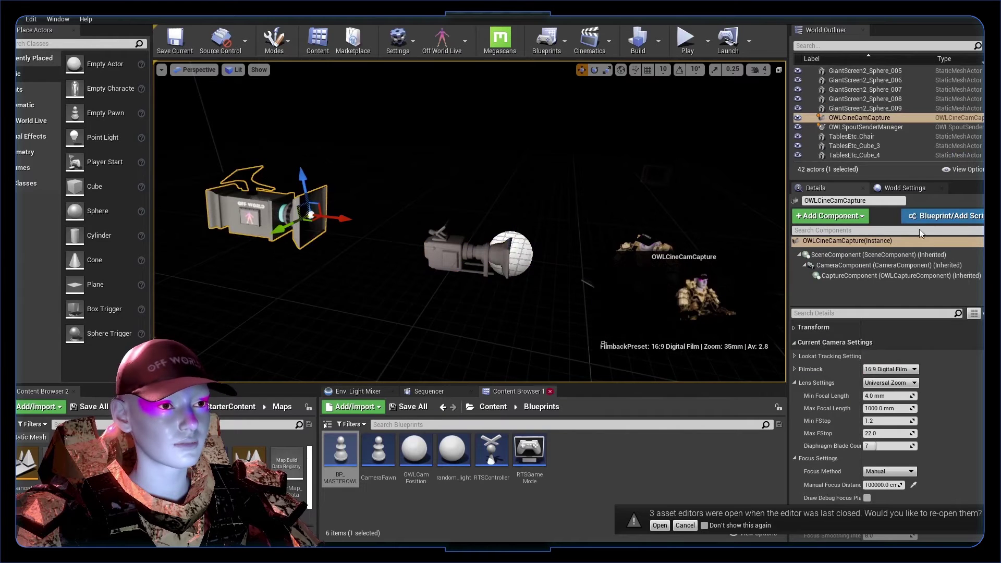
{"action": "left_click", "coordinate": [851, 277]}
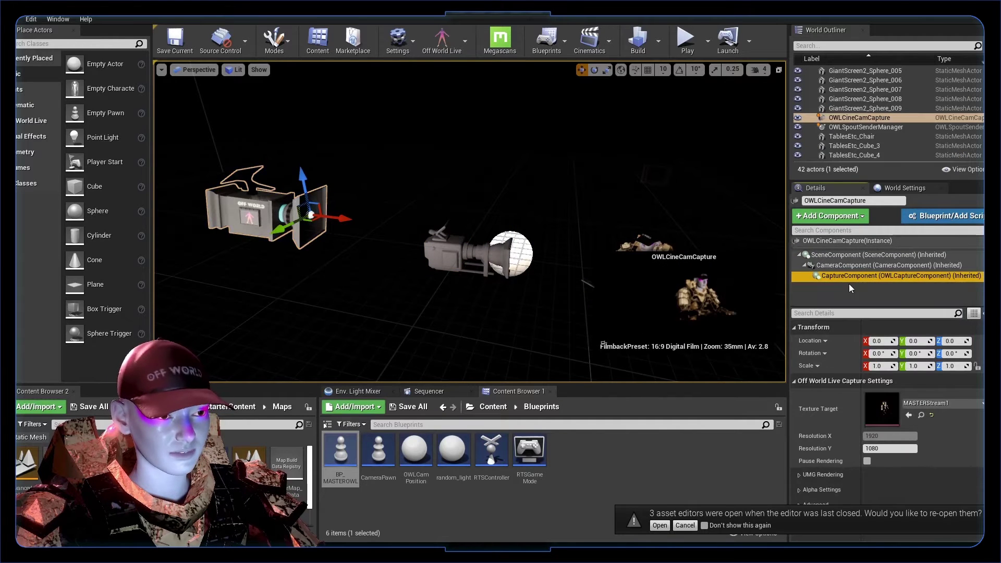
- Add an OWLCapture component to the BP_MASTEROWL actor in the level
{"action": "left_click", "coordinate": [472, 252]}
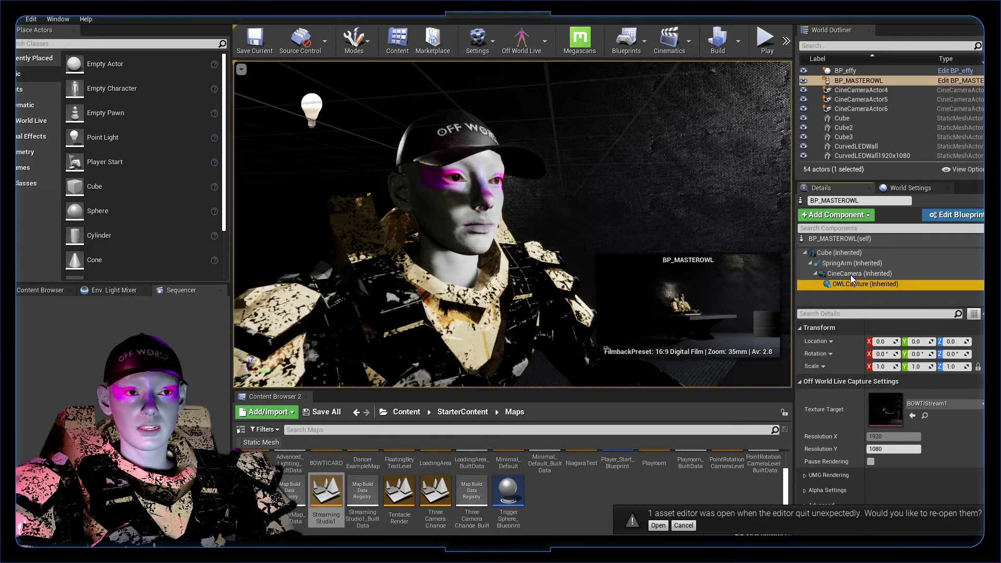
{"action": "left_click", "coordinate": [835, 215]}
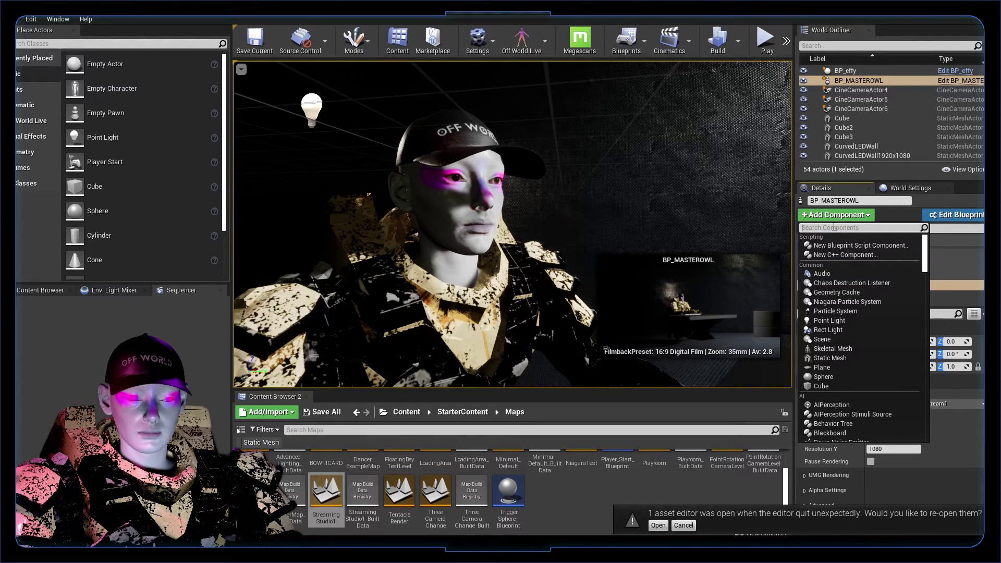
{"action": "type", "text": "capture"}
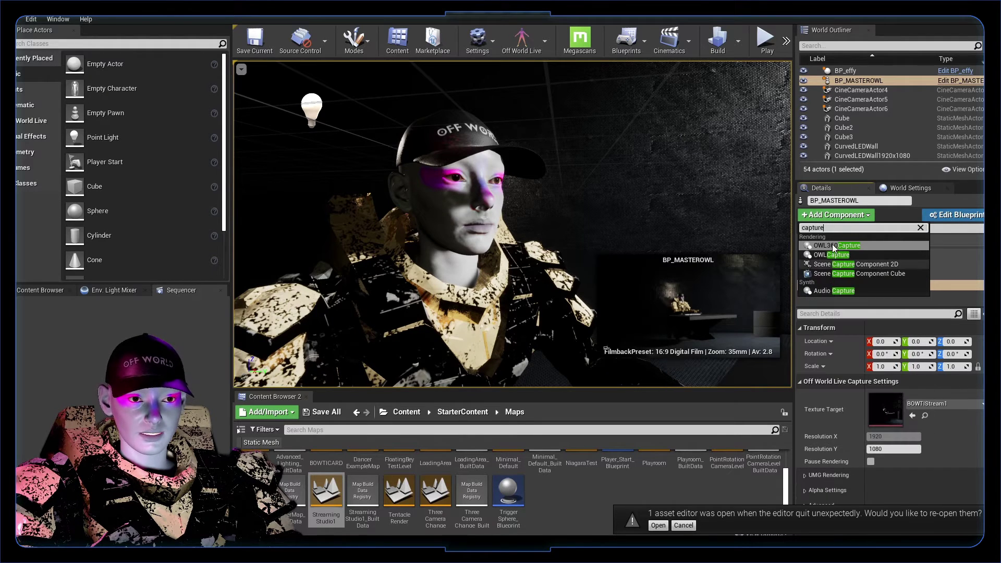
{"action": "left_click", "coordinate": [831, 255]}
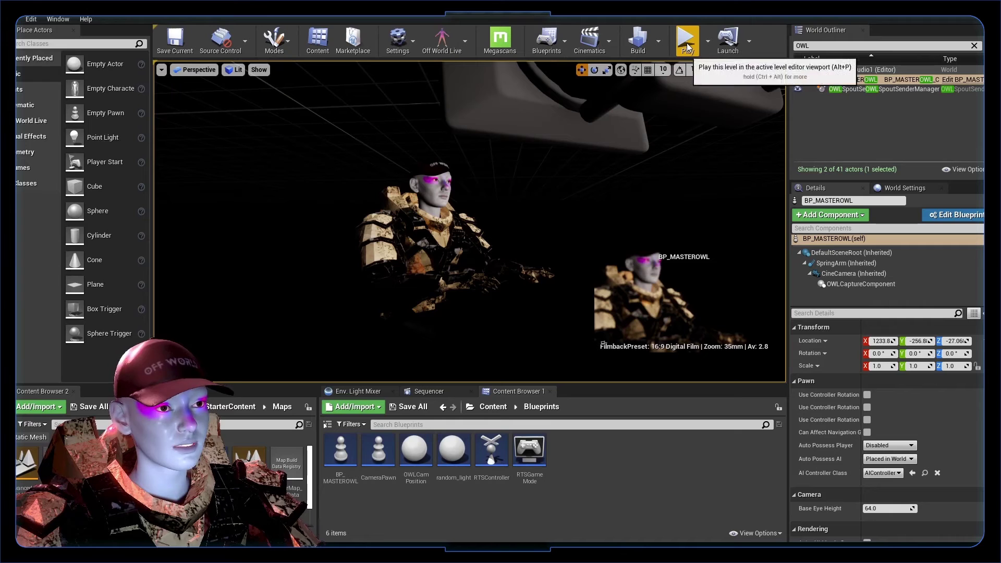
- Attach the OWLCaptureComponent to the CineCamera in BP_MASTEROWL's component hierarchy
{"action": "left_click", "coordinate": [842, 283]}
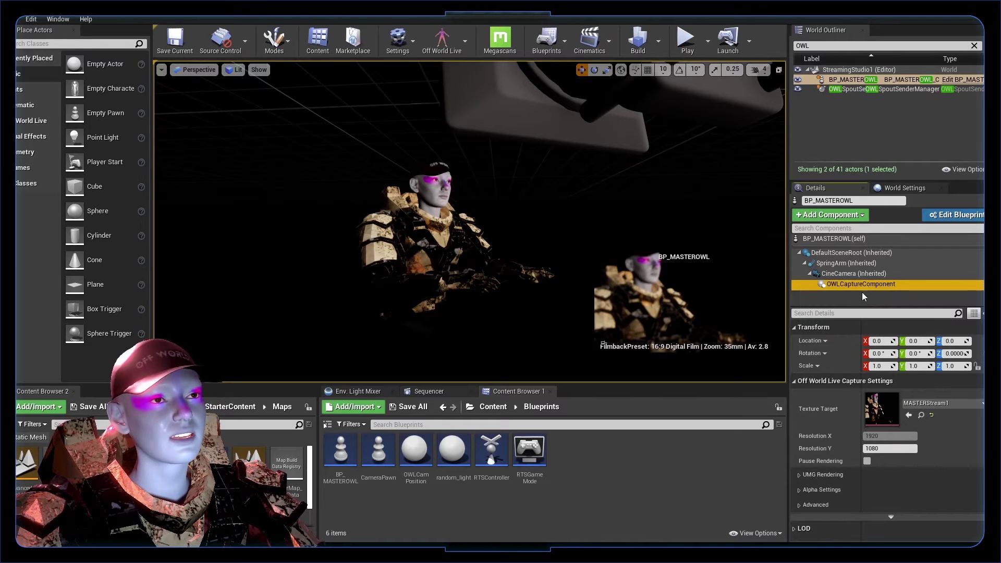
{"action": "left_click", "coordinate": [836, 275]}
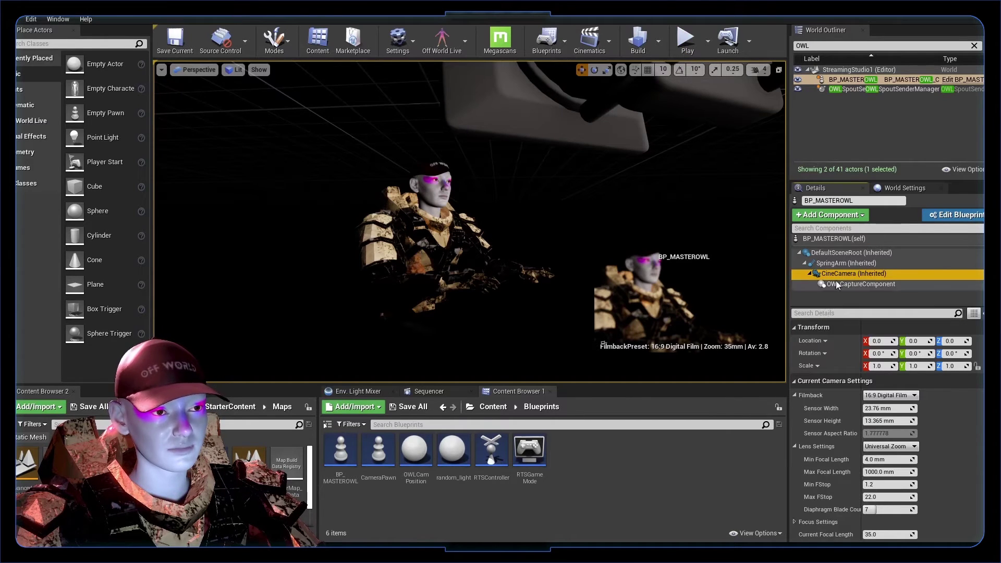
{"action": "mouse_move", "coordinate": [836, 284]}
{"action": "left_mouse_down"}
{"action": "mouse_move", "coordinate": [841, 275]}
{"action": "mouse_move", "coordinate": [831, 276]}
{"action": "left_mouse_up"}
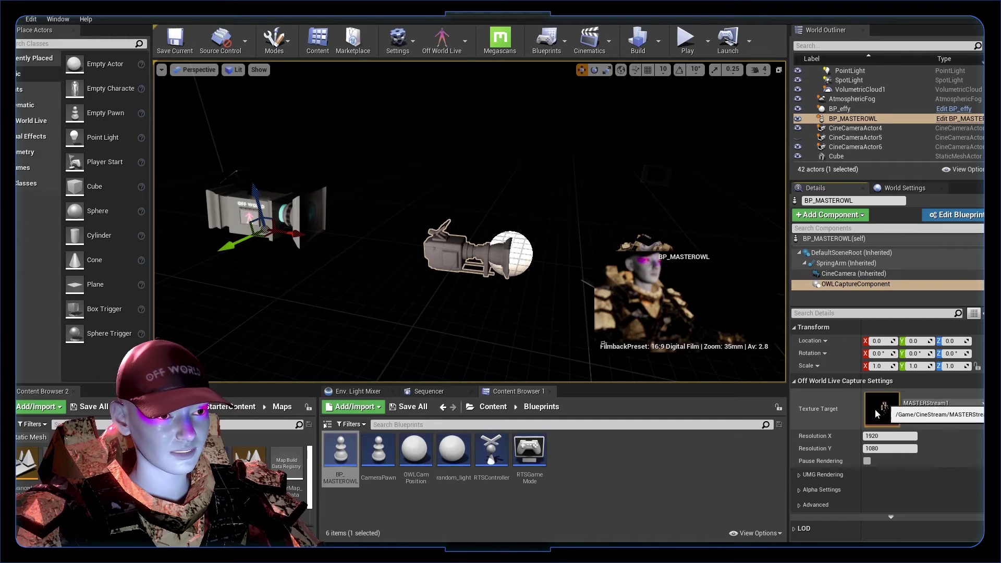
- Delete the old OWLCineCamCapture actor from the level despite its level blueprint reference
{"action": "left_click", "coordinate": [499, 257]}
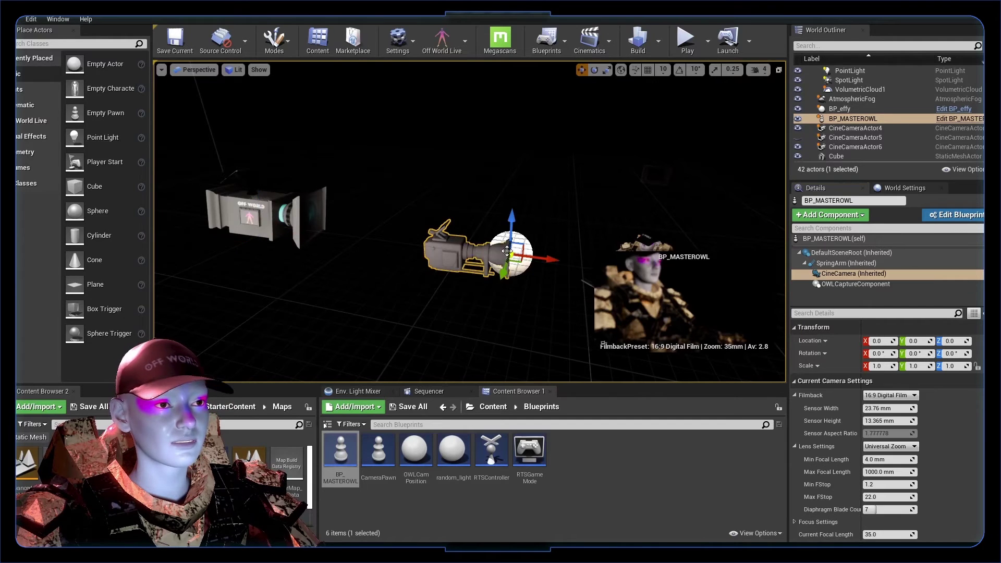
{"action": "left_click", "coordinate": [344, 217]}
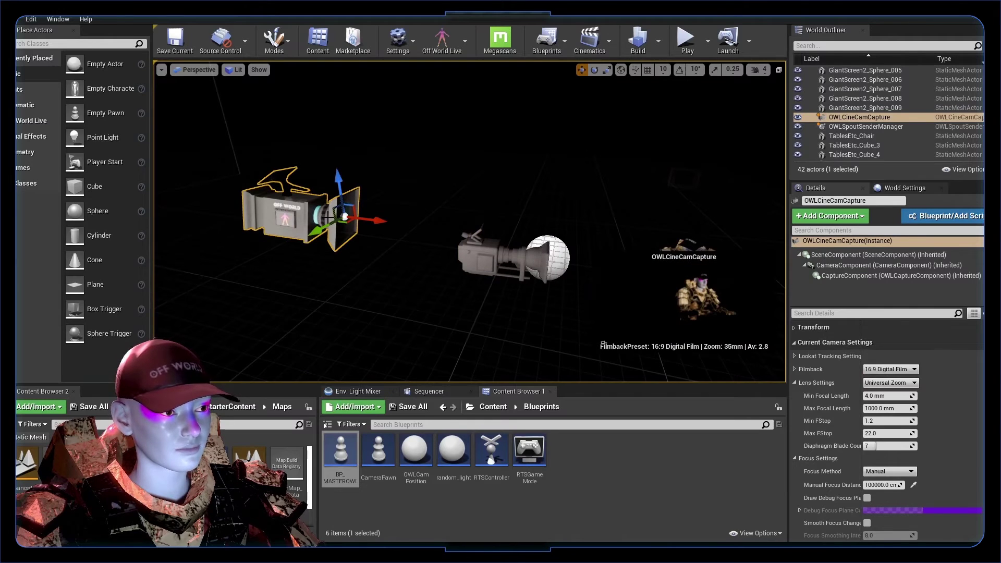
{"action": "key", "text": "Delete"}
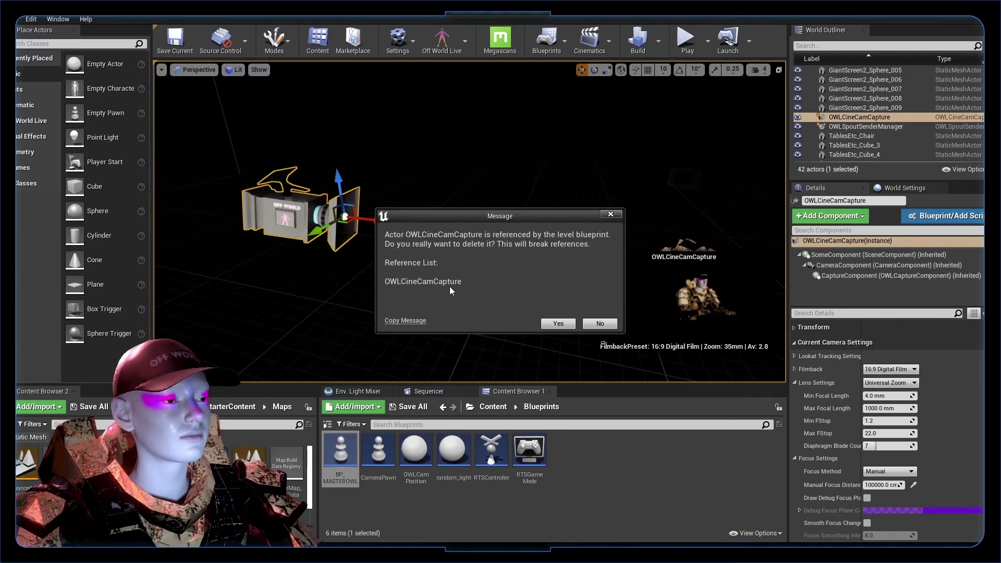
{"action": "left_click", "coordinate": [558, 323]}
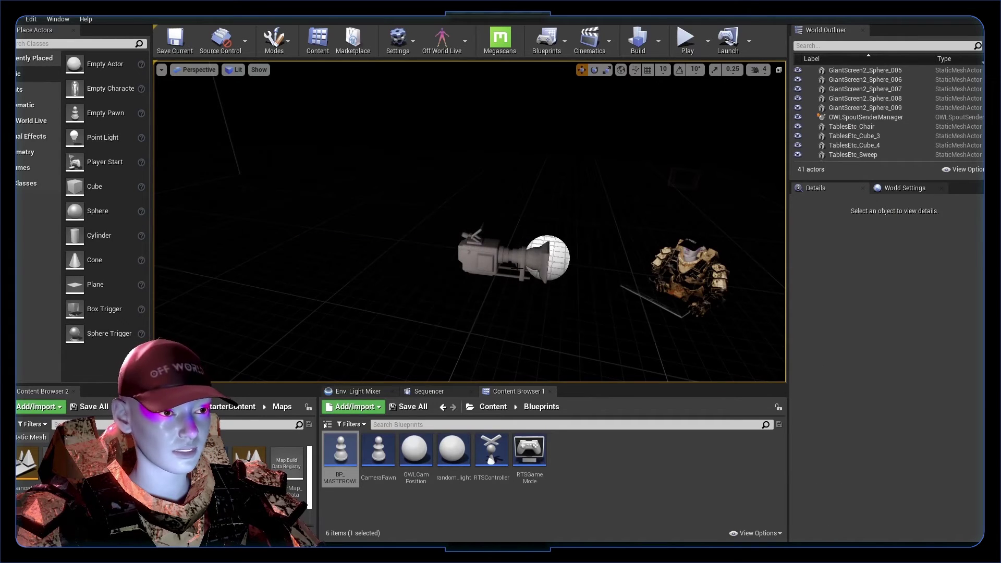
- Add a reference to BP_MASTEROWL in the StreamingStudio1 level blueprint and transfer all of the Unknown node's connections to it
{"action": "left_click", "coordinate": [494, 254]}
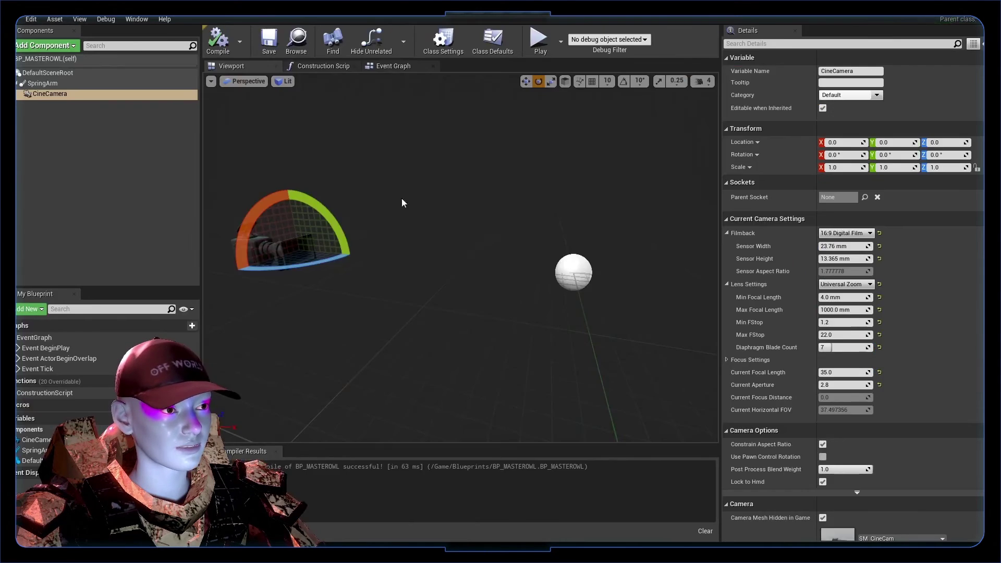
{"action": "left_click", "coordinate": [537, 40]}
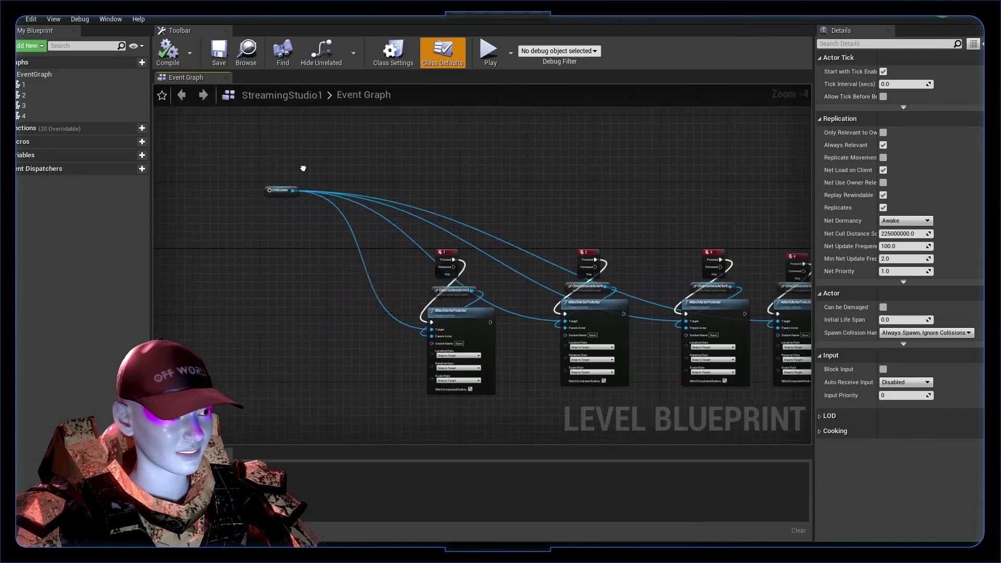
{"action": "scroll", "coordinate": [261, 201], "scroll_direction": "up", "scroll_amount": 4}
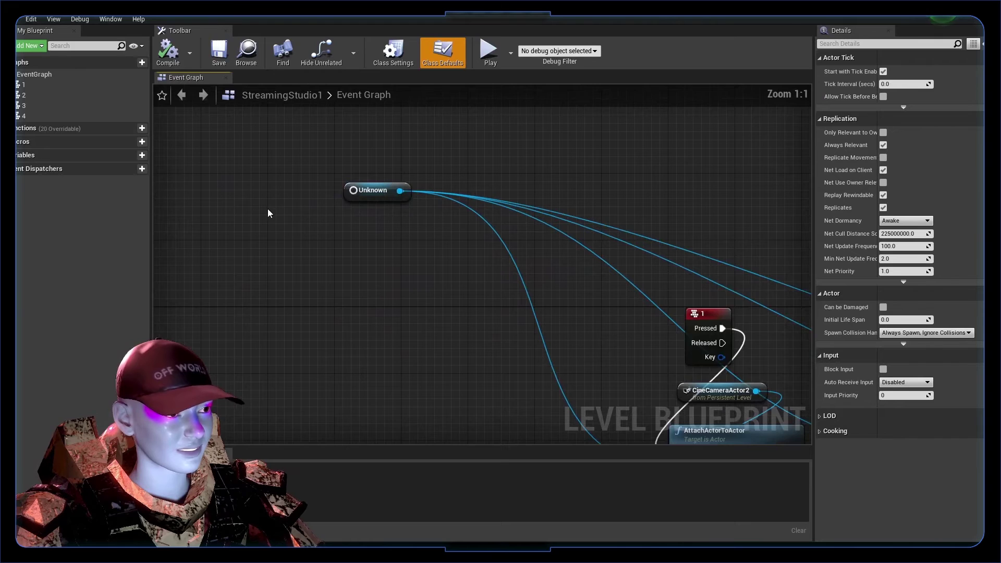
{"action": "right_click", "coordinate": [358, 273]}
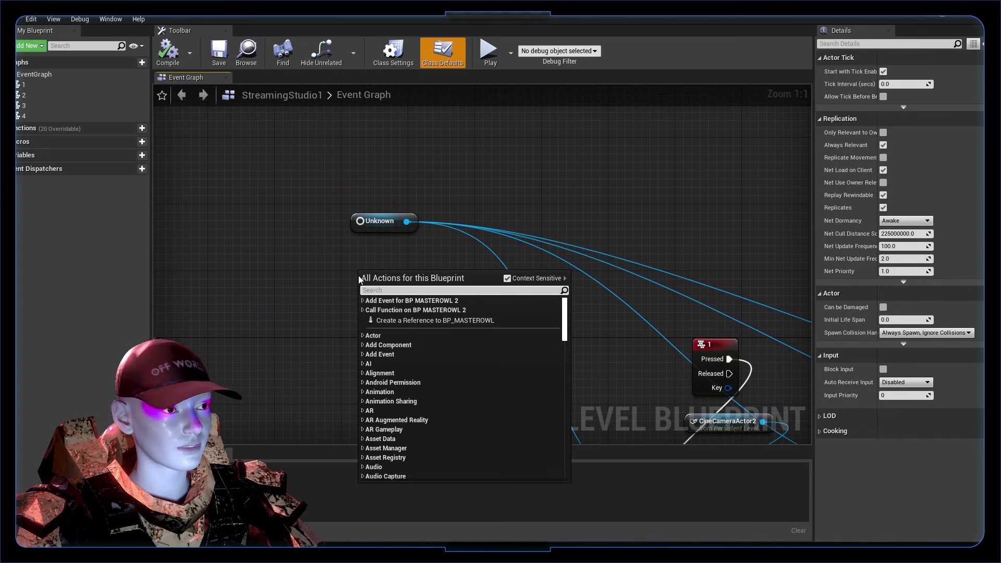
{"action": "left_click", "coordinate": [409, 320]}
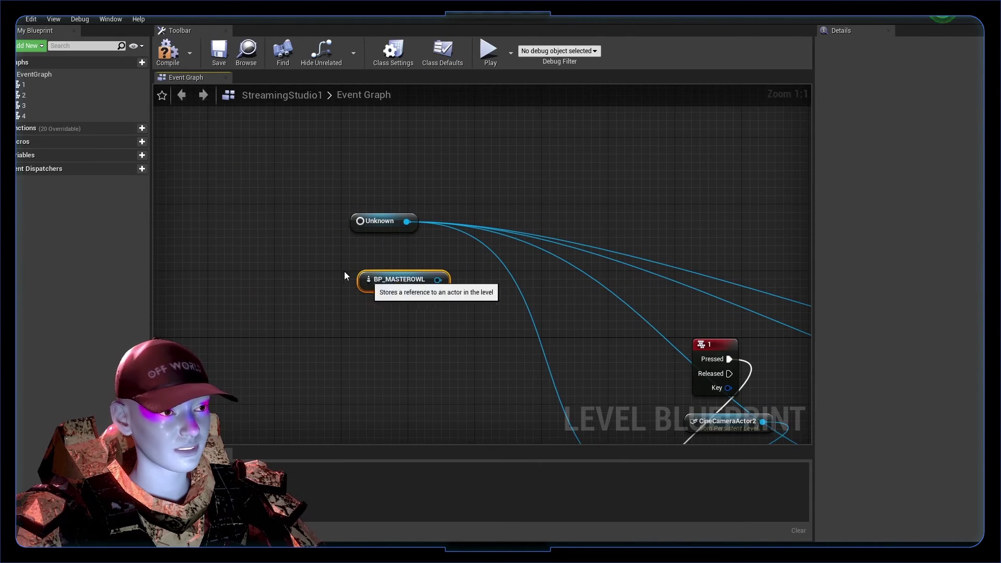
{"action": "left_click_drag", "start_coordinate": [407, 221], "coordinate": [388, 272], "text": "ctrl"}
{"action": "scroll", "coordinate": [397, 290], "scroll_direction": "down", "scroll_amount": 3}
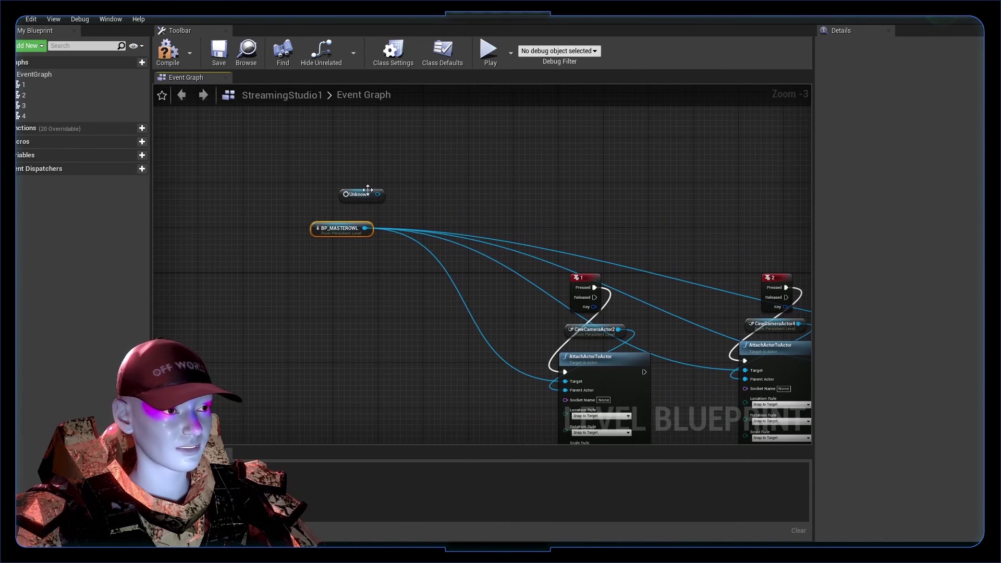